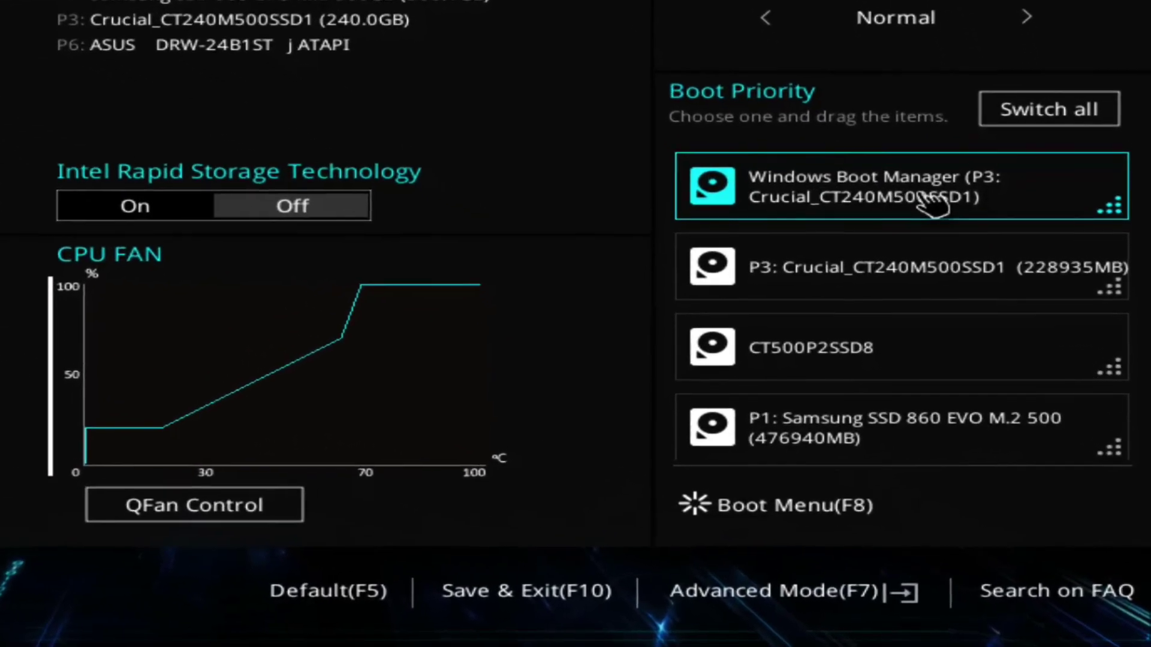
Step: Examine the boot priority entries one by one, from Windows Boot Manager down to the Samsung SSD 860 EVO M.2
key("Down")
key("Up")
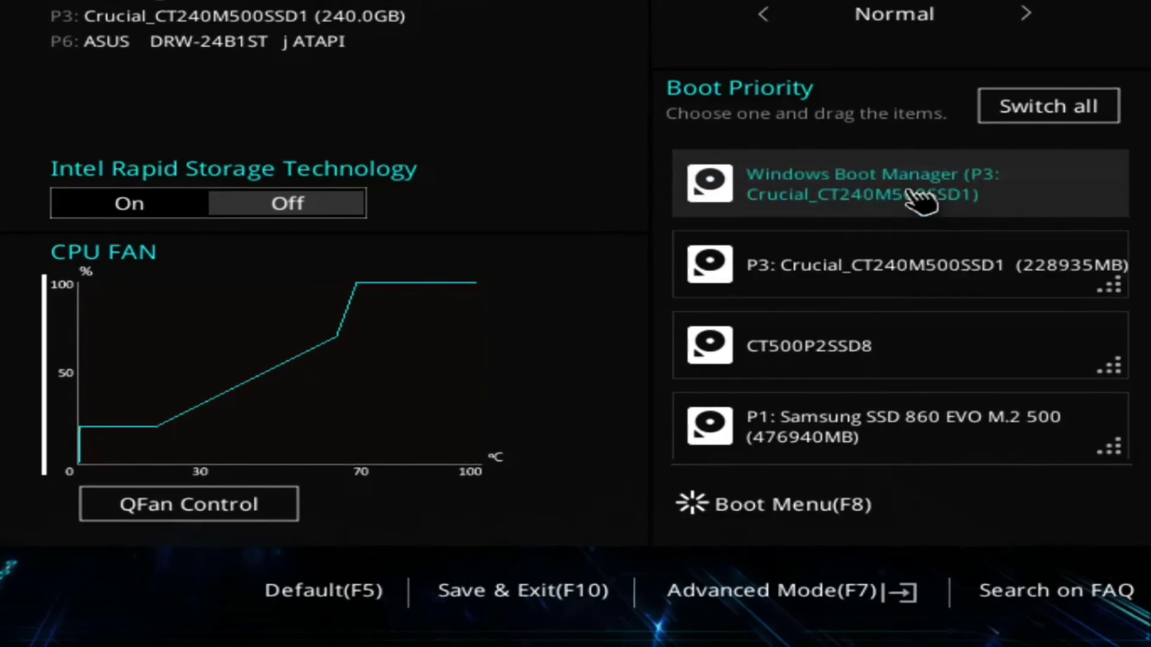
key("Down")
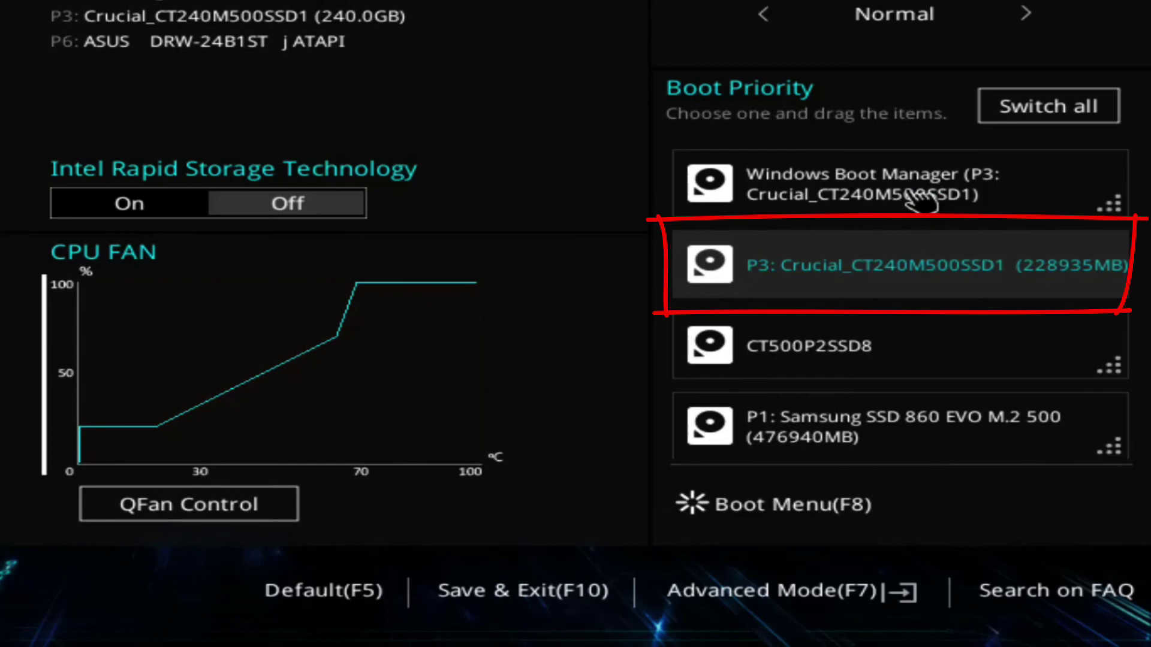
key("Down")
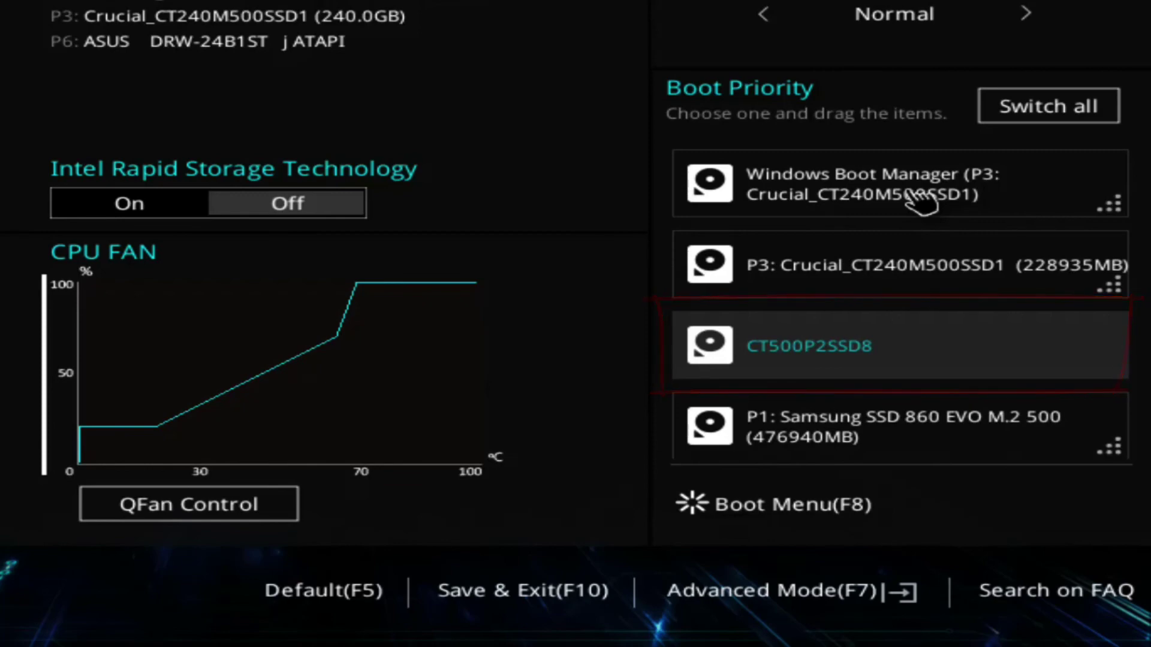
key("Down")
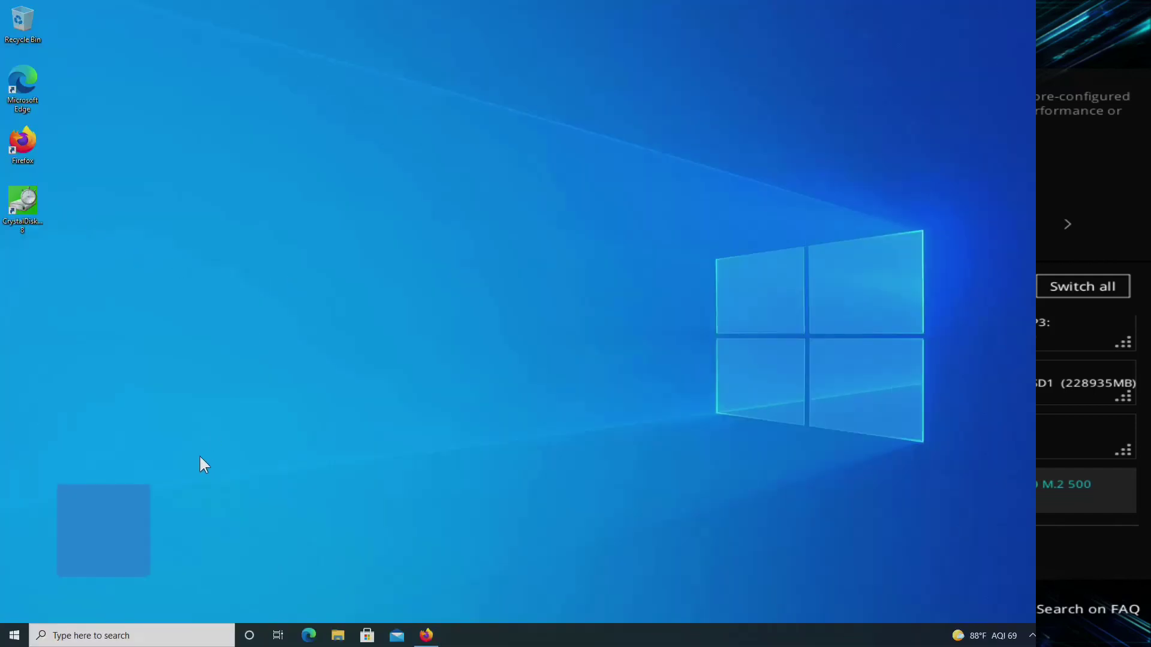
Step: Open Windows Disk Management, initialize Disk 0 and Disk 2 with the GPT partition style, and maximize the window
left_click(123, 638)
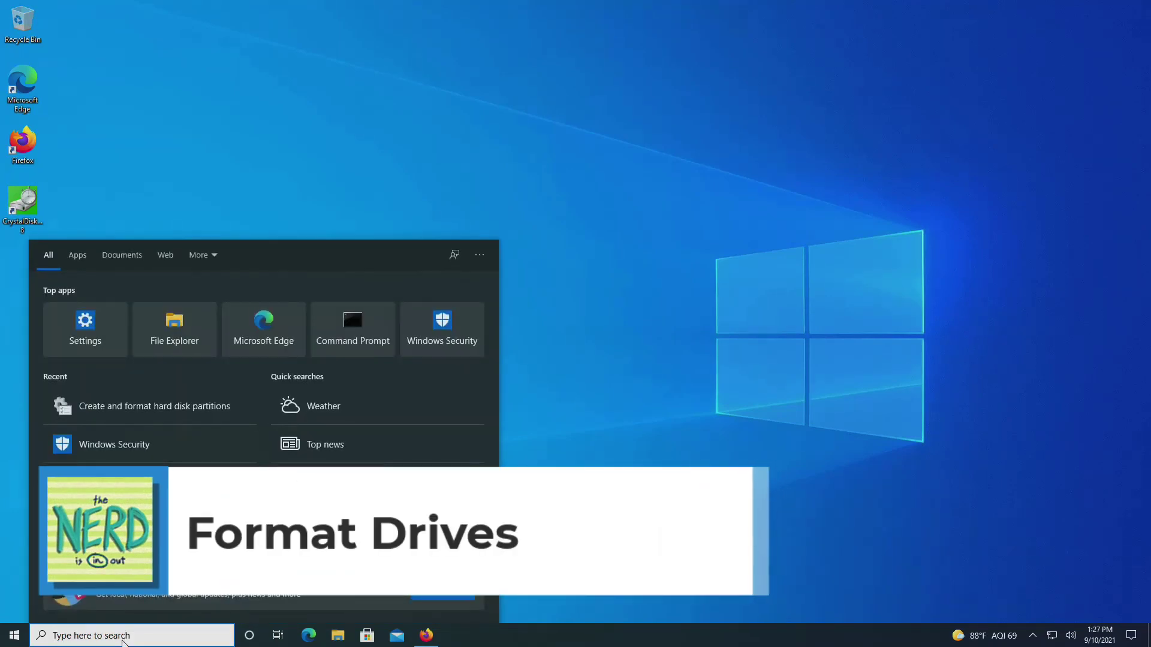
type("disk ")
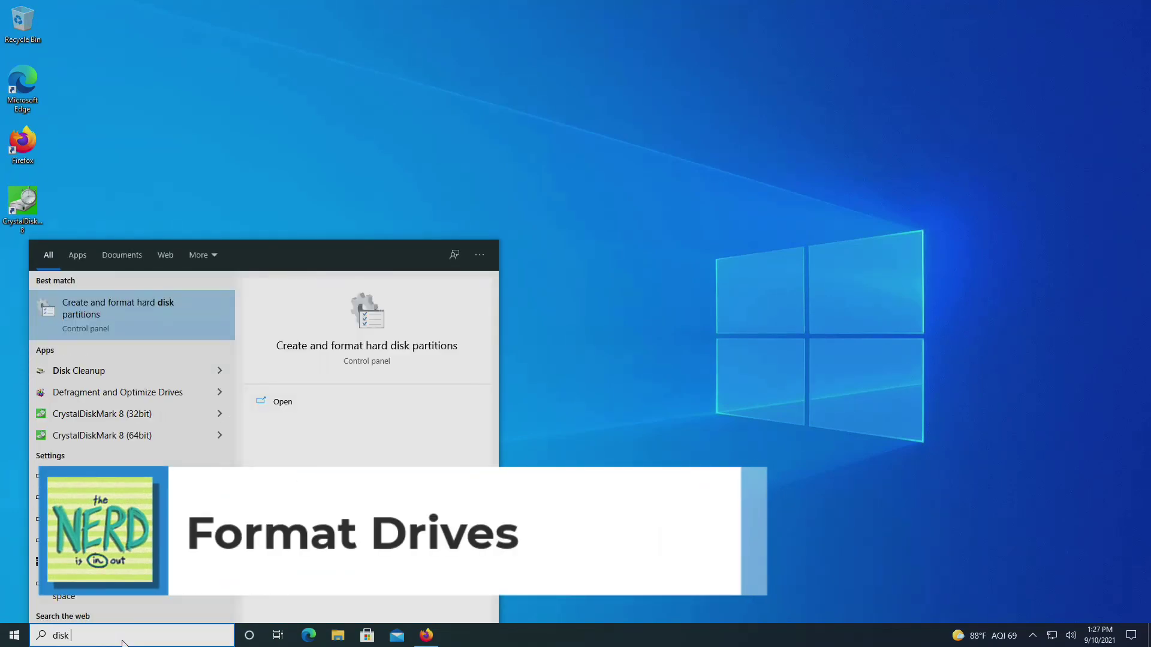
type("man")
left_click(154, 313)
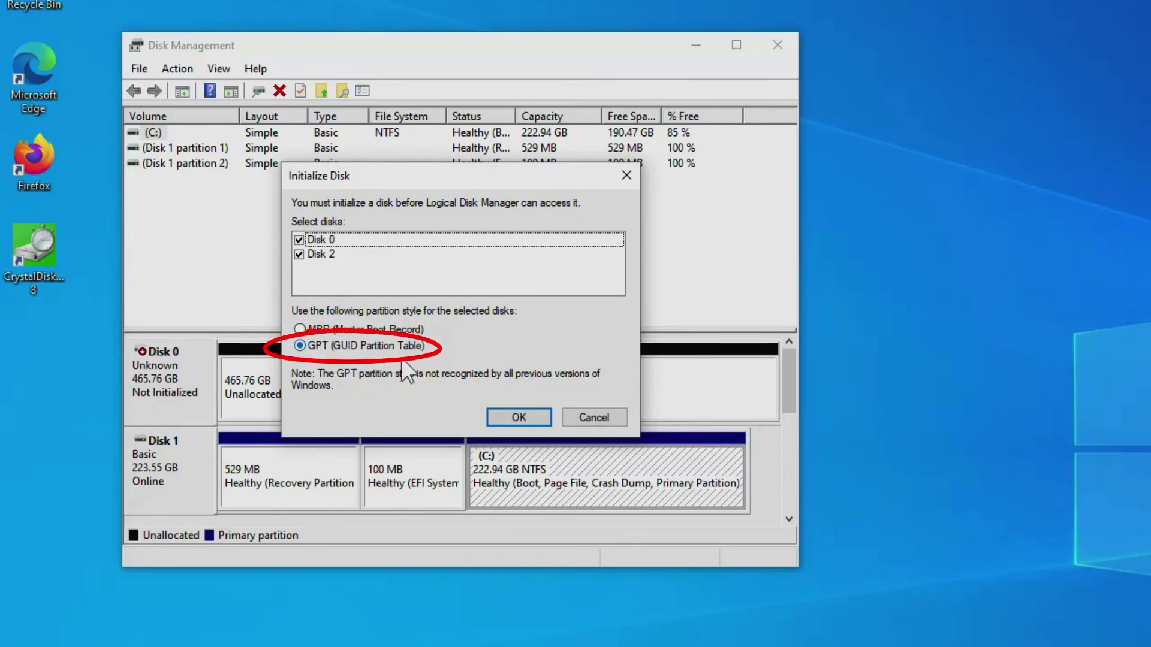
left_click(516, 416)
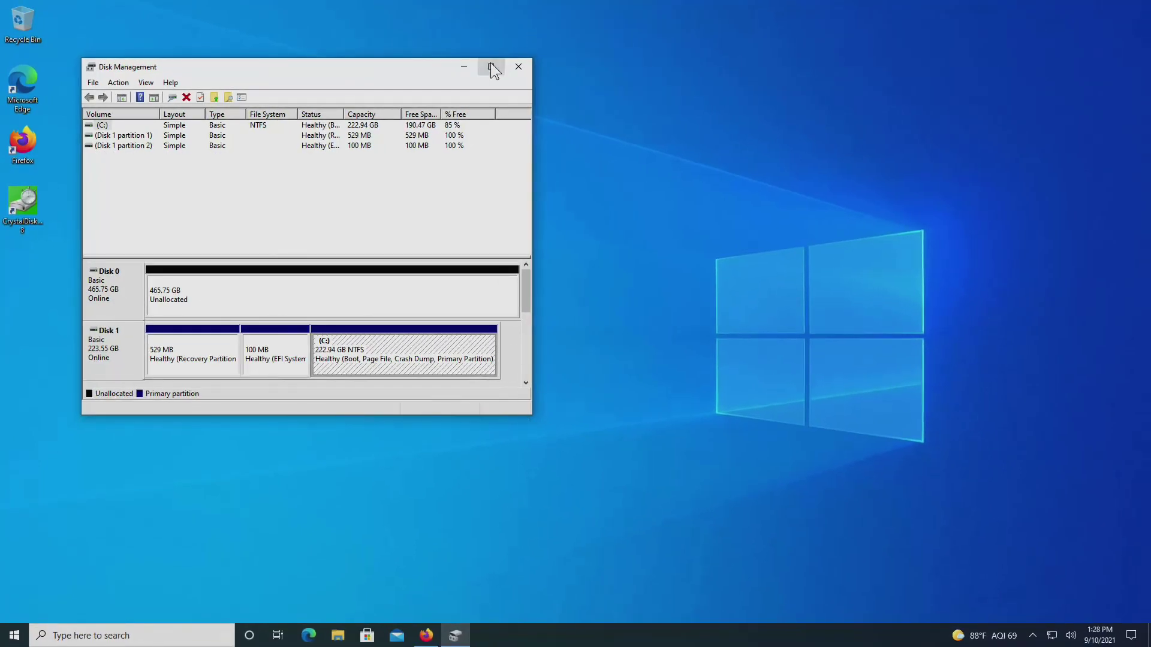
left_click(490, 67)
Step: Start a new simple volume on Disk 0's unallocated space, accepting the full 476923 MB size and the suggested drive letter
left_click(252, 235)
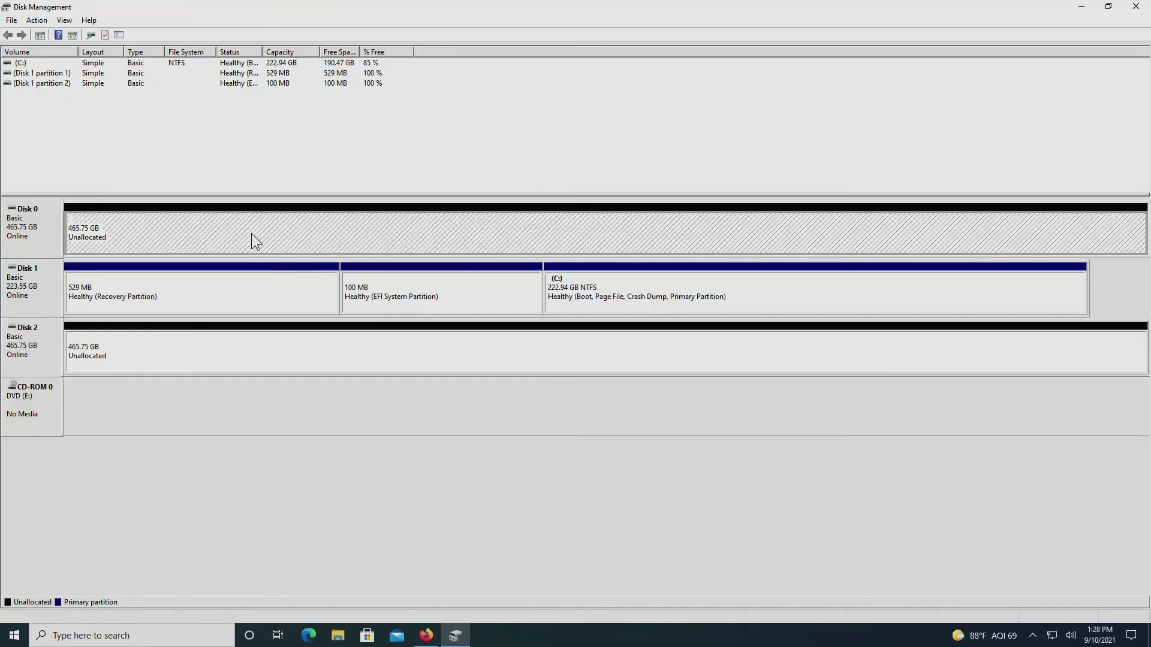
right_click(251, 230)
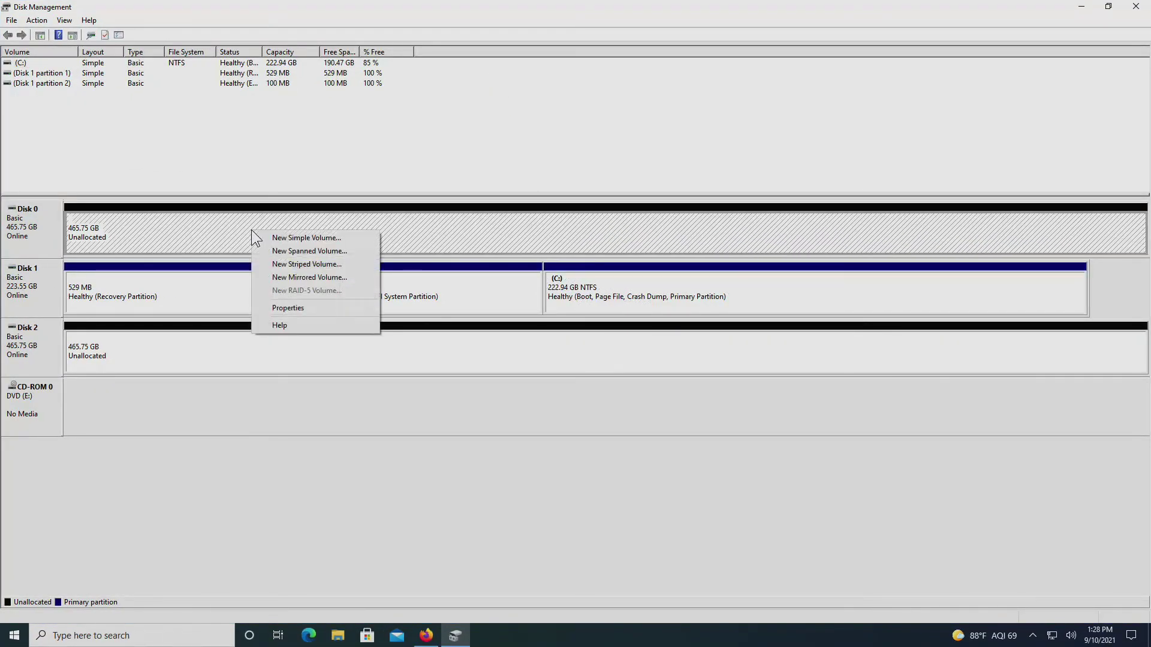
left_click(300, 239)
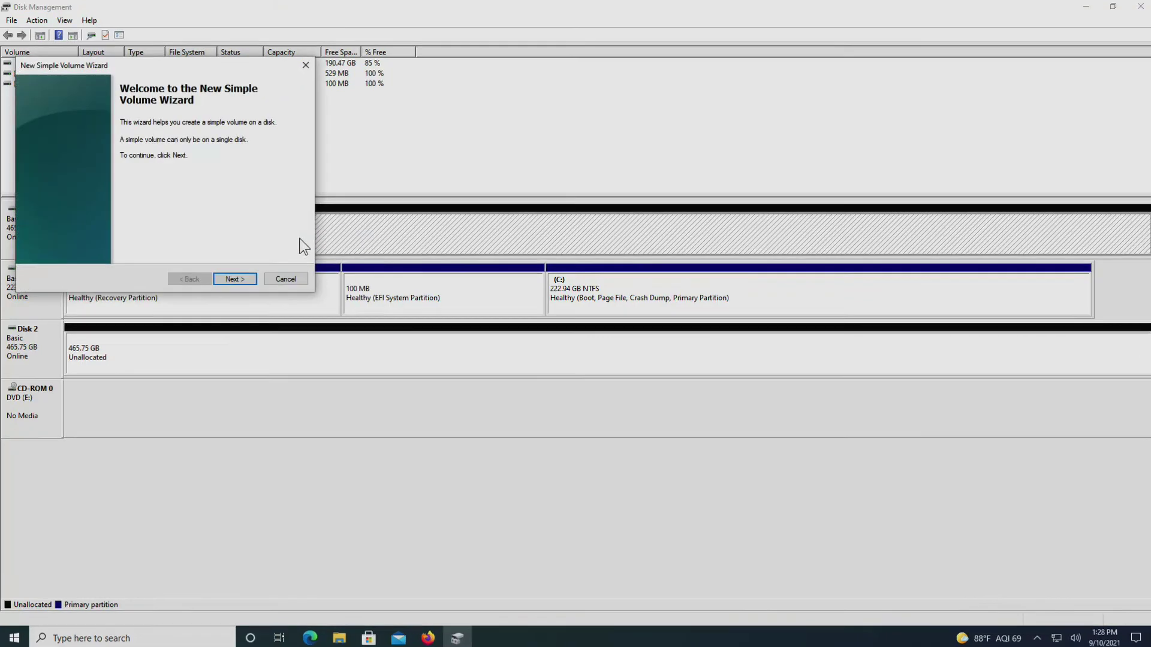
left_click(235, 281)
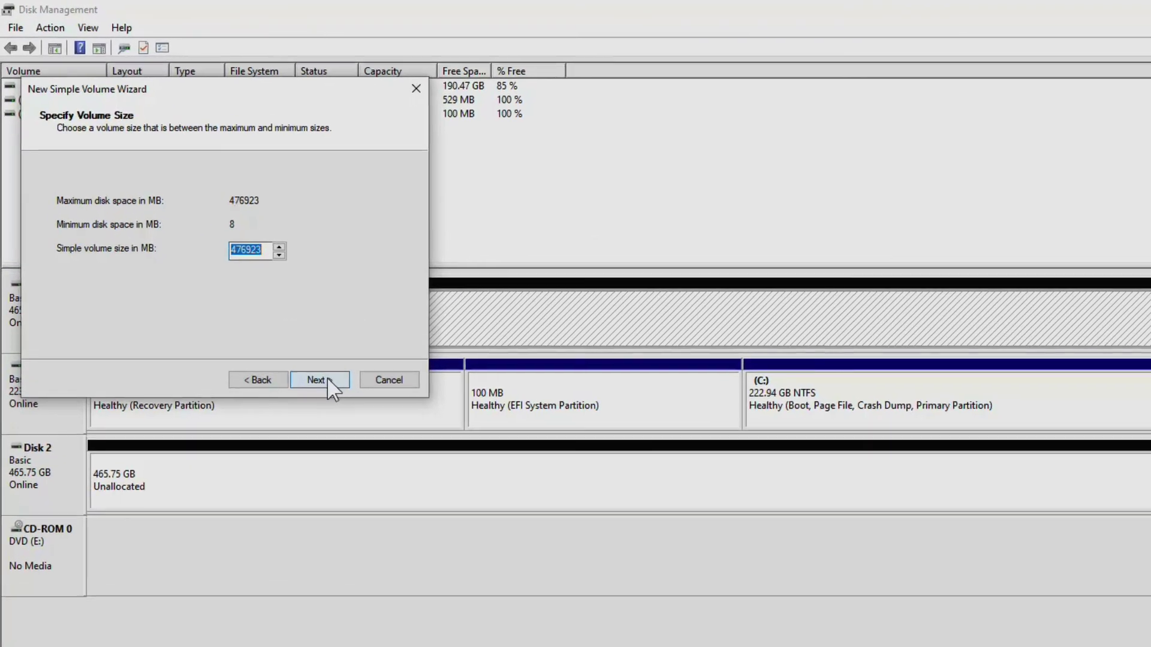
left_click(270, 313)
left_click(356, 419)
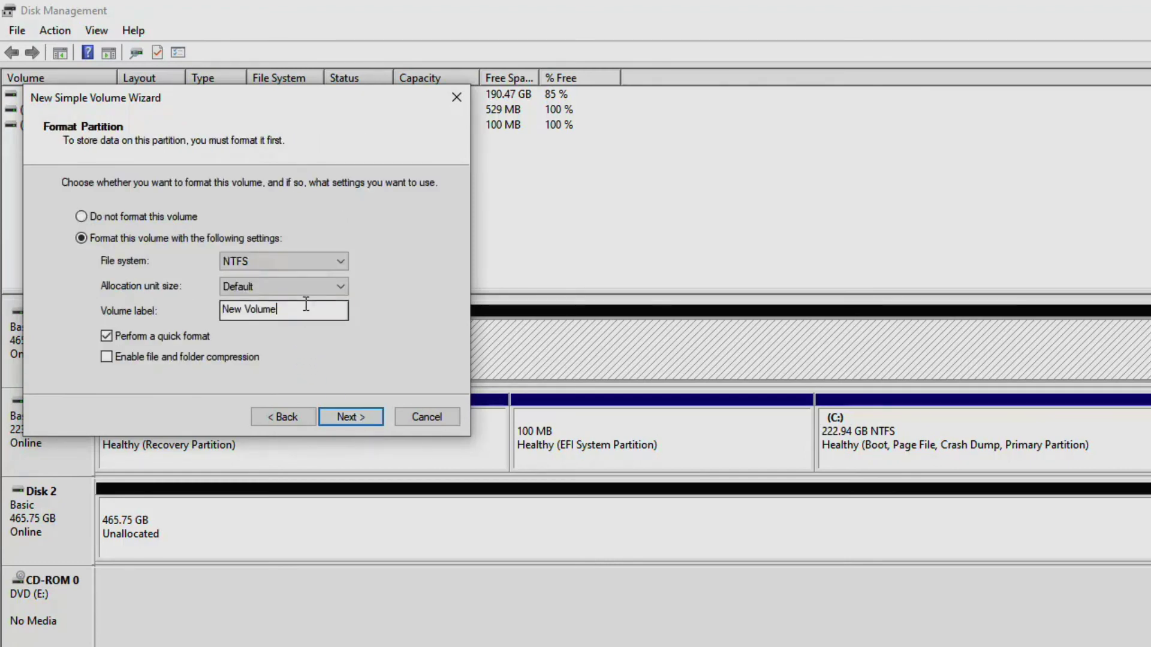
Step: Label the Disk 0 volume Bubba and create it with an NTFS quick format and default allocation unit size
left_click_drag(302, 309, 156, 310)
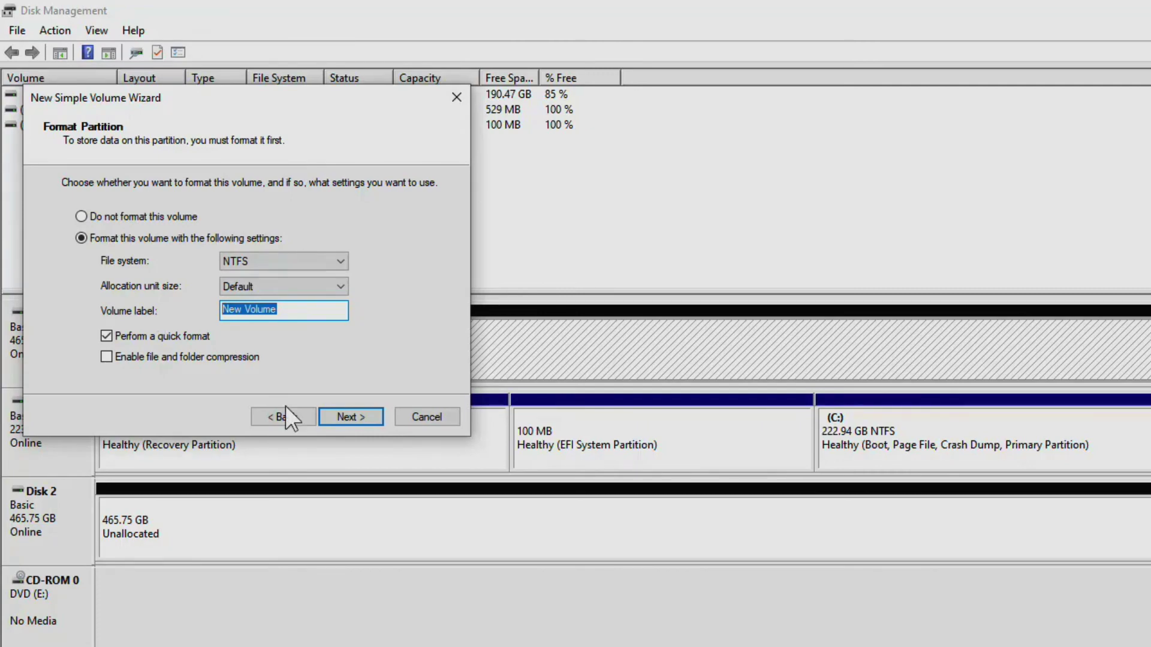
type("Bubba")
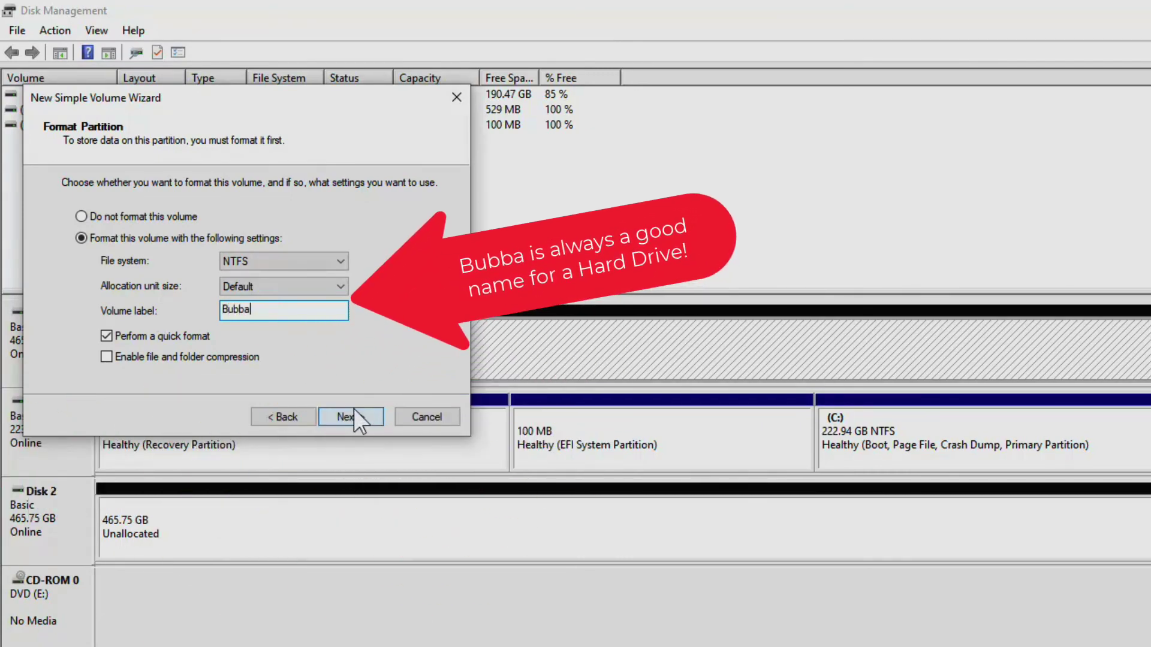
left_click(354, 413)
left_click(355, 414)
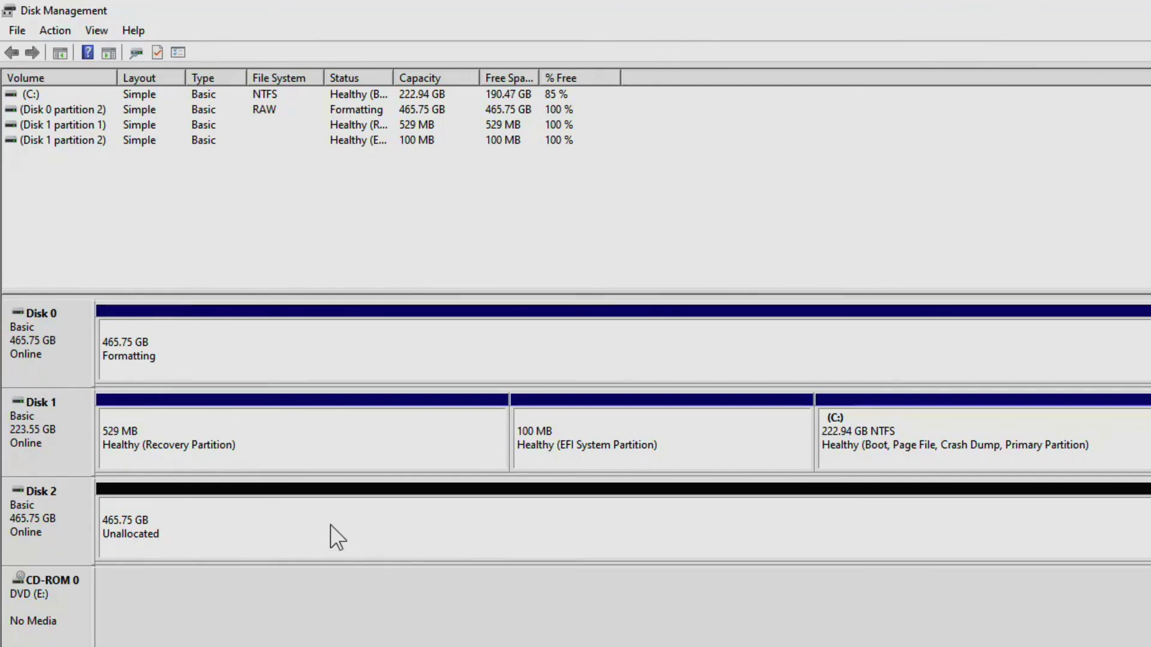
Step: Start a new simple volume on Disk 2's unallocated space, accepting the default size and drive letter F
right_click(330, 535)
left_click(392, 536)
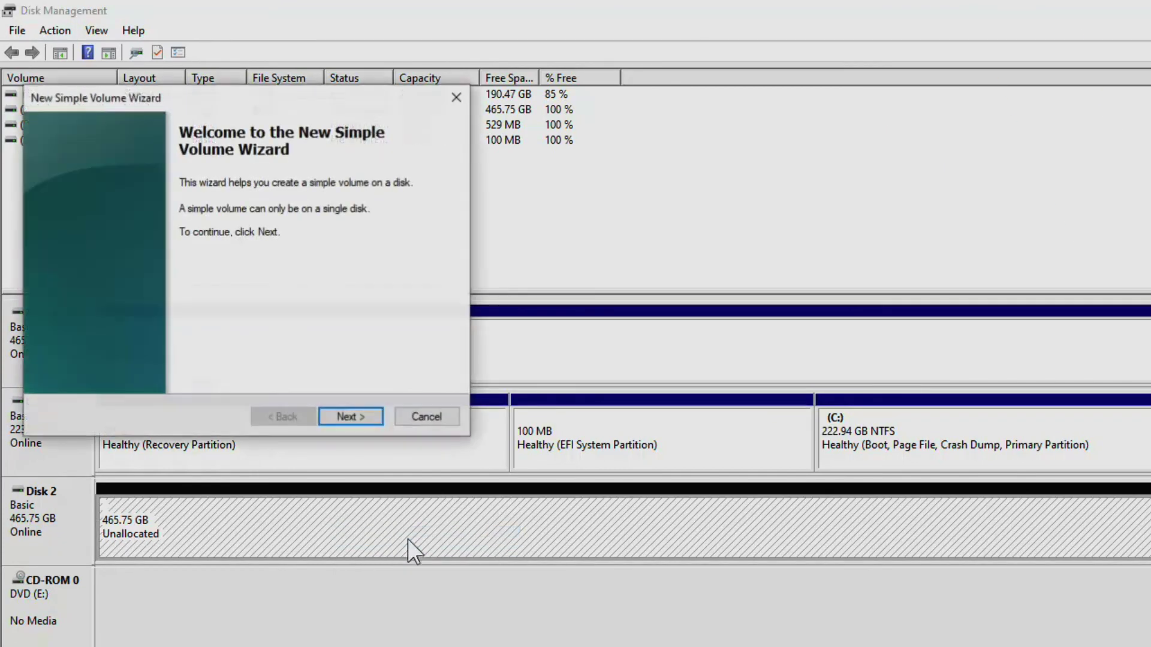
left_click(364, 416)
left_click(364, 413)
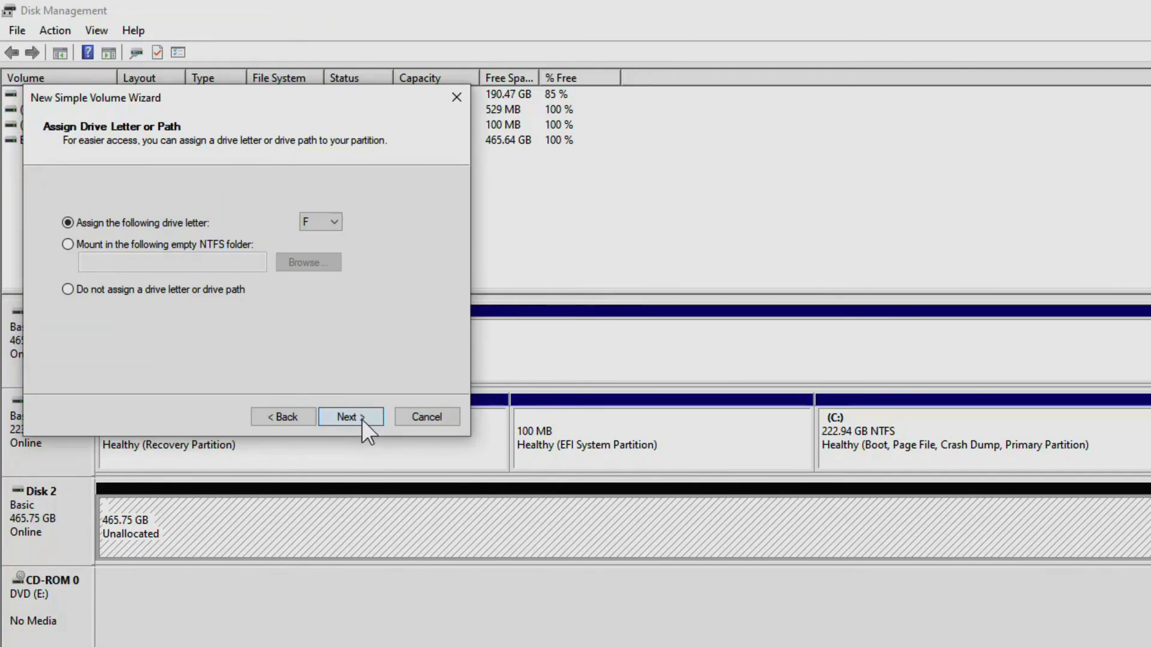
left_click(354, 417)
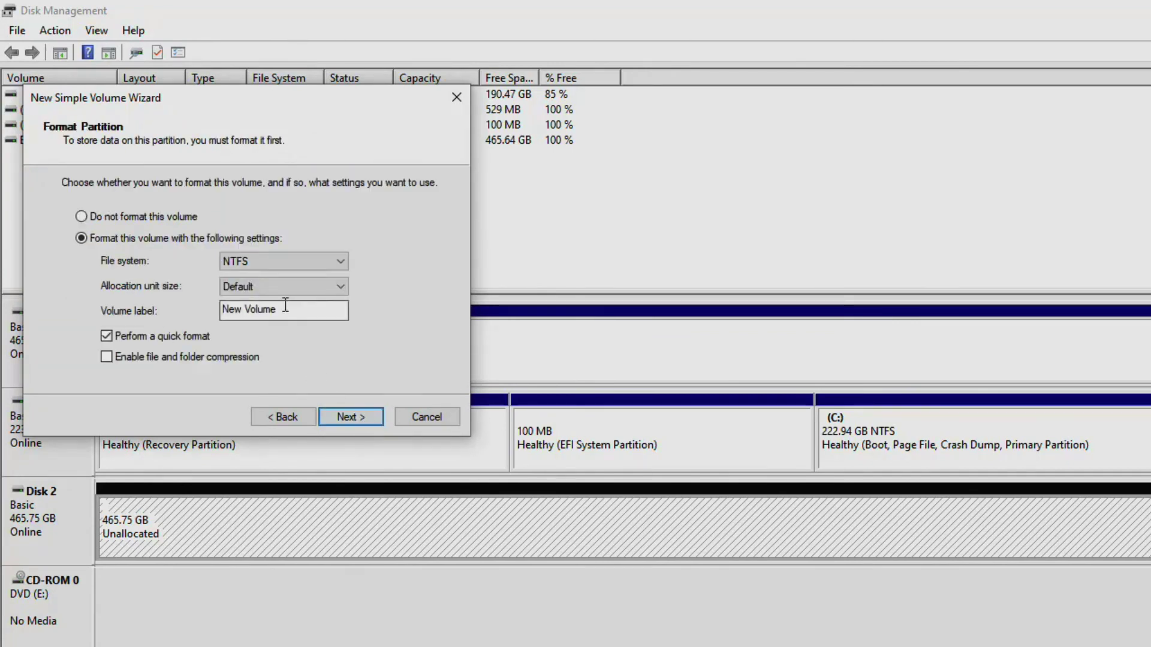
Step: Label the Disk 2 volume Susan, create it with an NTFS quick format, and close Disk Management
left_click_drag(285, 309, 205, 311)
type("Susan")
key("BackSpace")
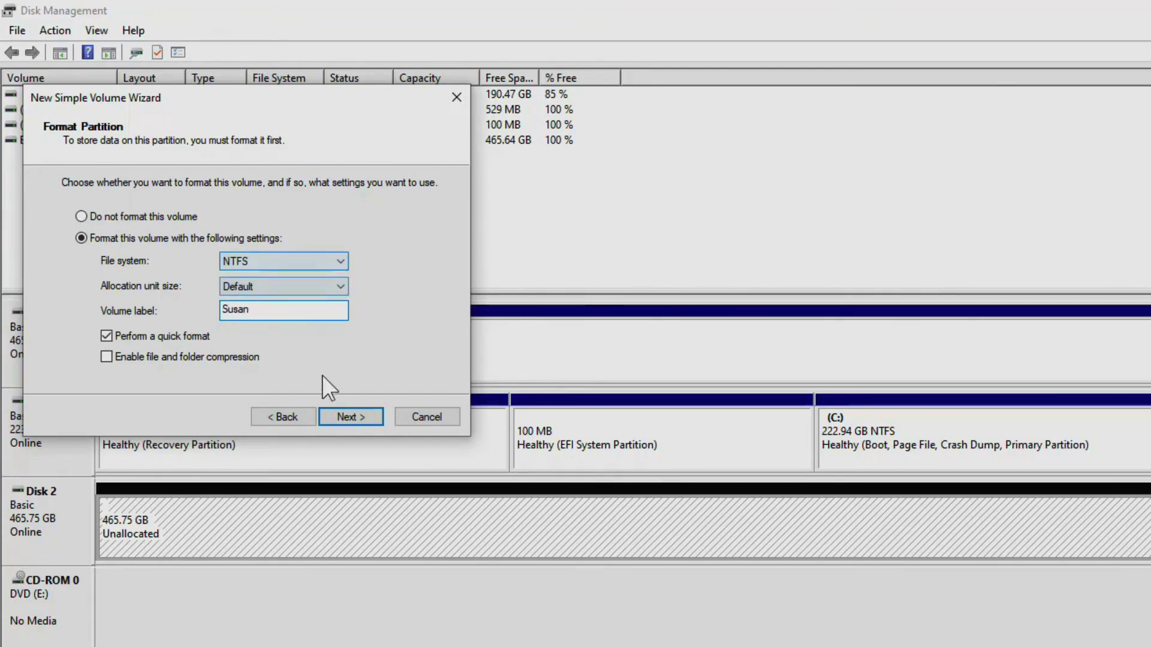
left_click(362, 418)
left_click(365, 419)
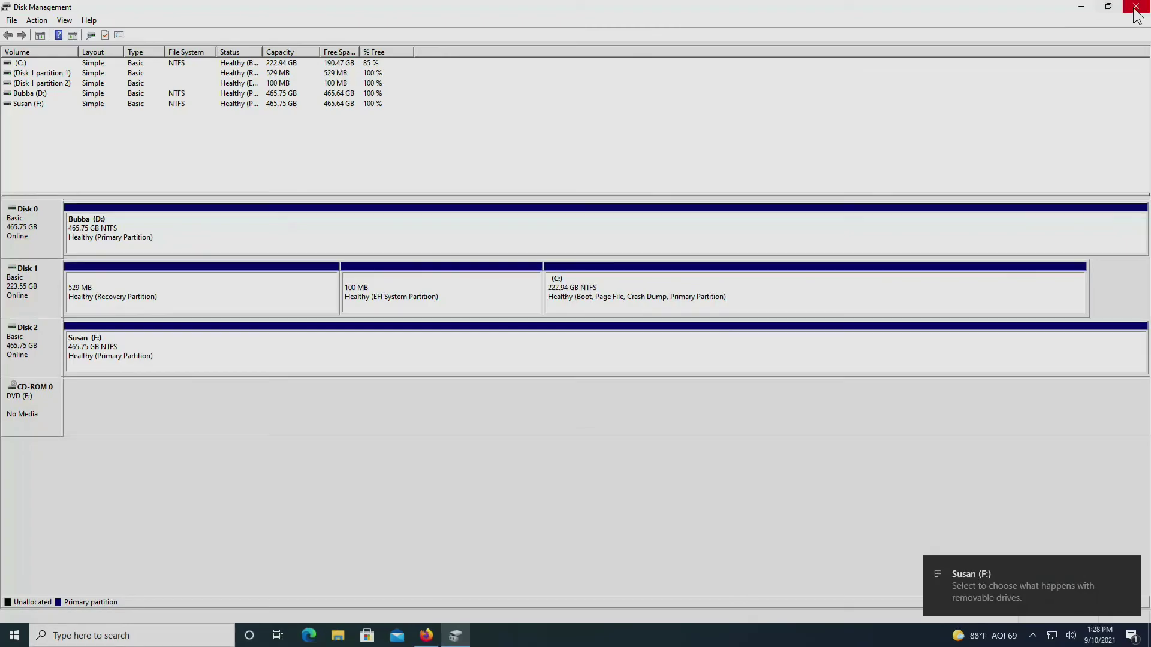
left_click(1136, 7)
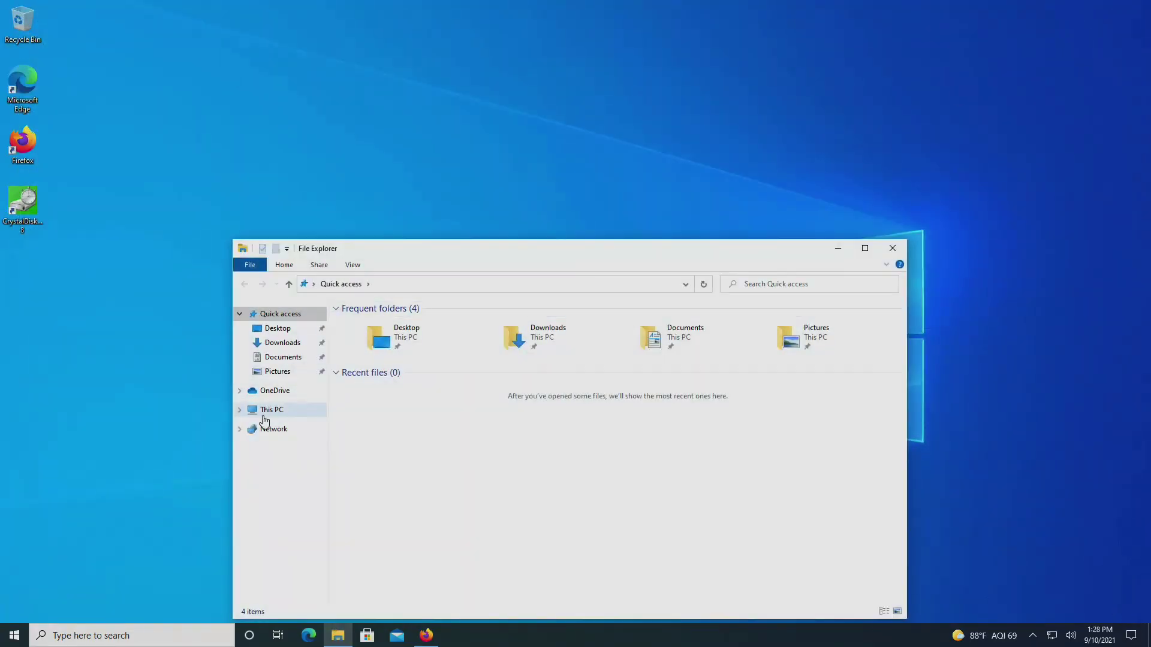
Step: Show This PC in File Explorer and check the capacity of the new Bubba (D:) and Susan (F:) drives
left_click(267, 412)
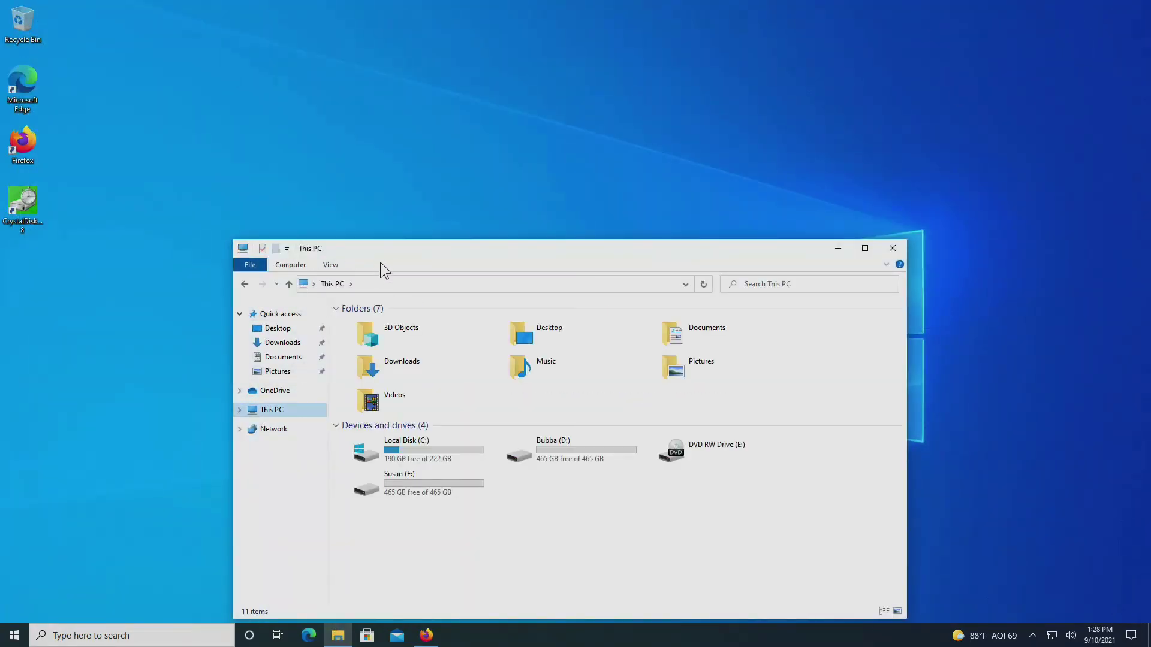
left_click_drag(388, 249, 395, 79)
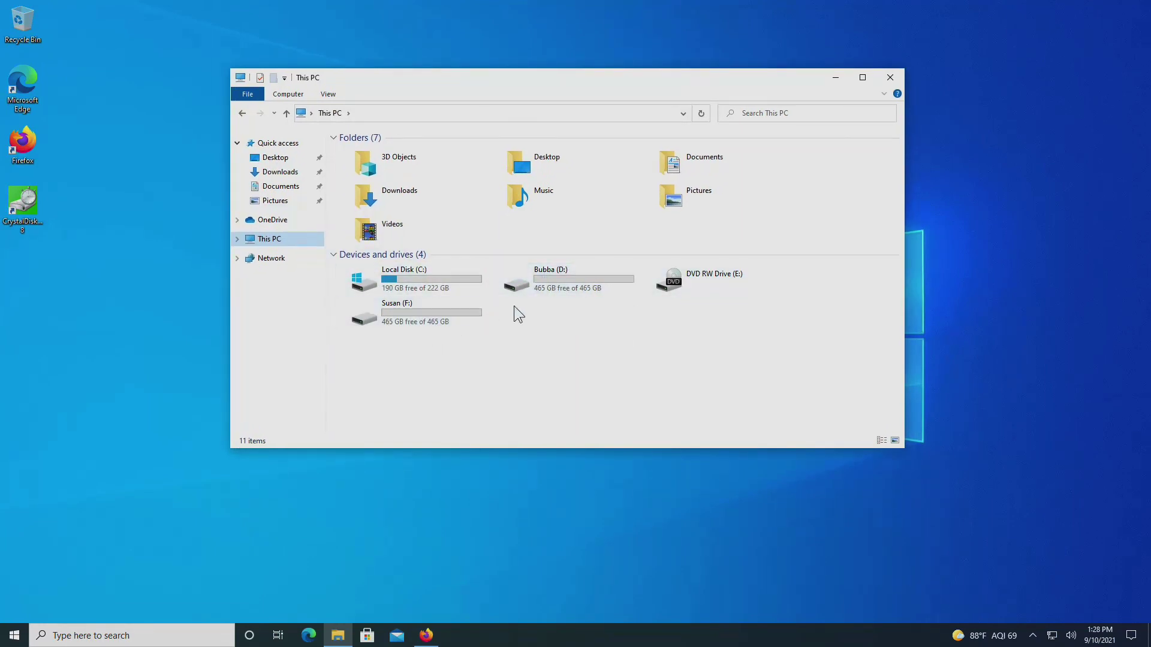
mouse_move(595, 293)
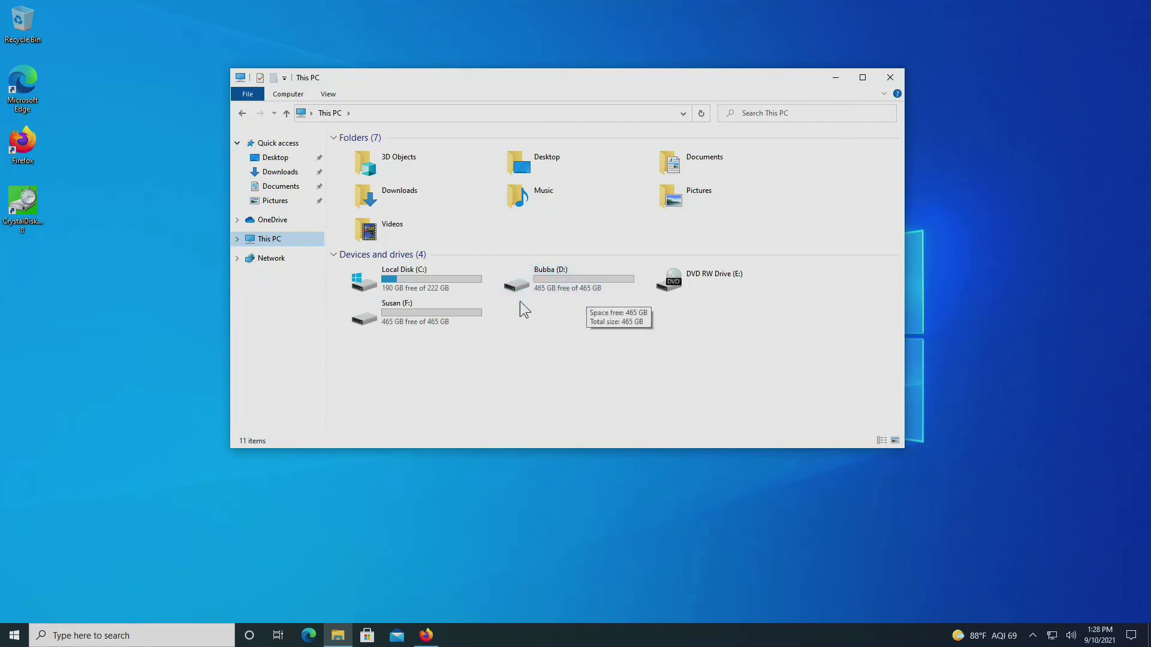
mouse_move(434, 327)
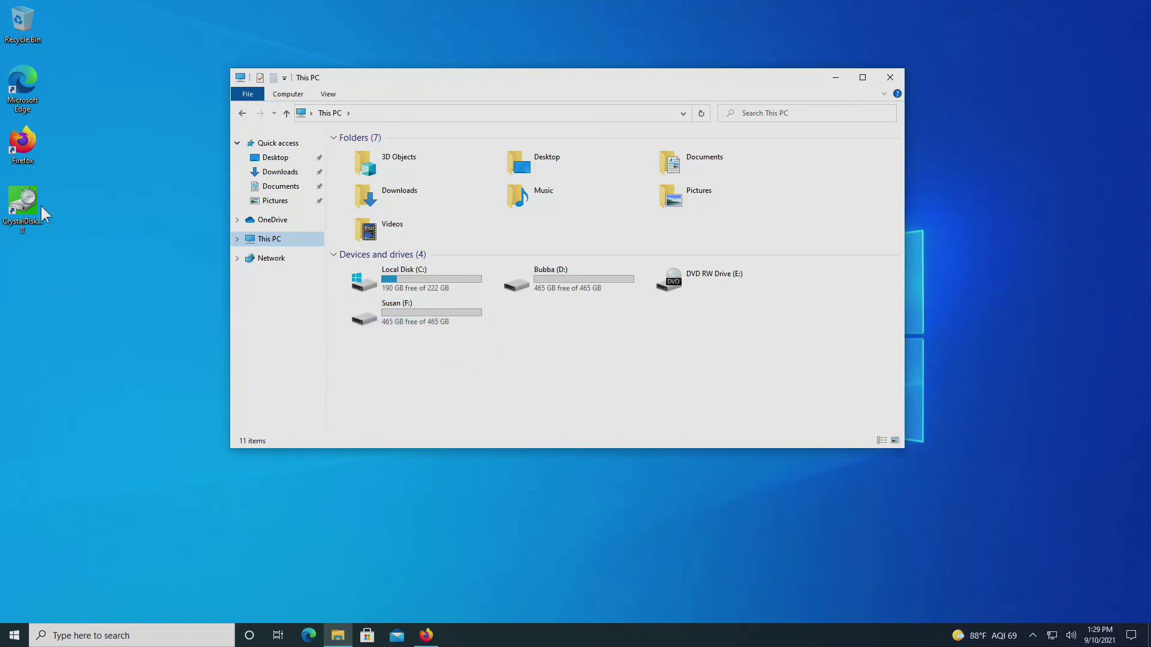
Step: Launch CrystalDiskMark 8 with permission to make changes, minimize File Explorer, and choose drive D: as the benchmark target
double_click(20, 200)
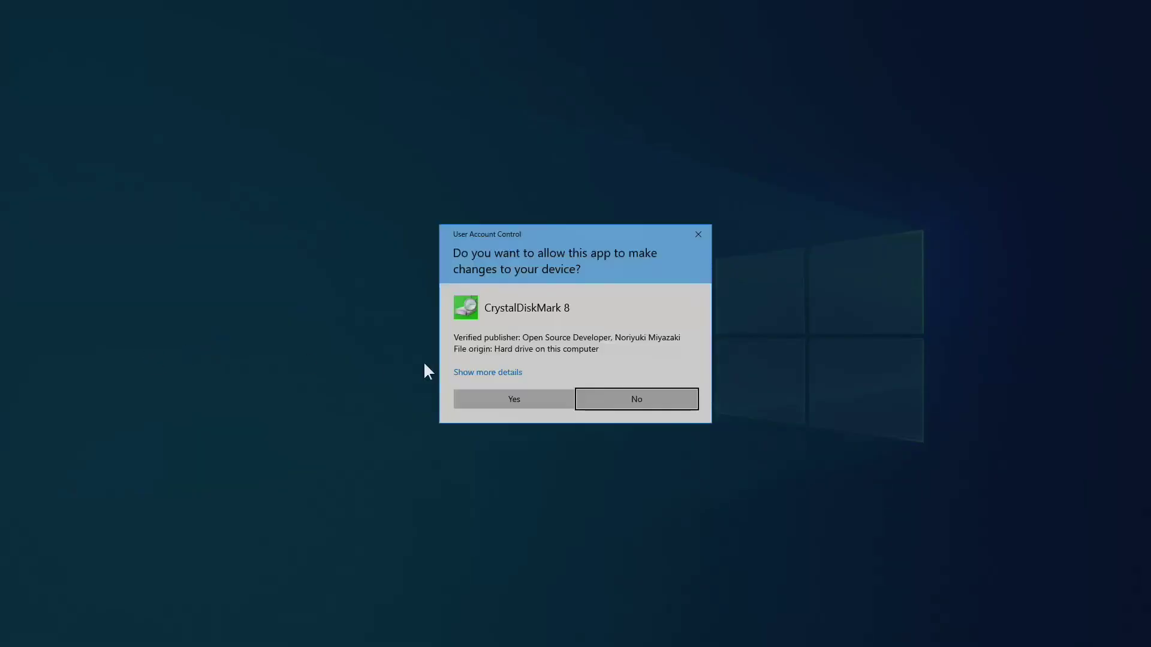
left_click(500, 401)
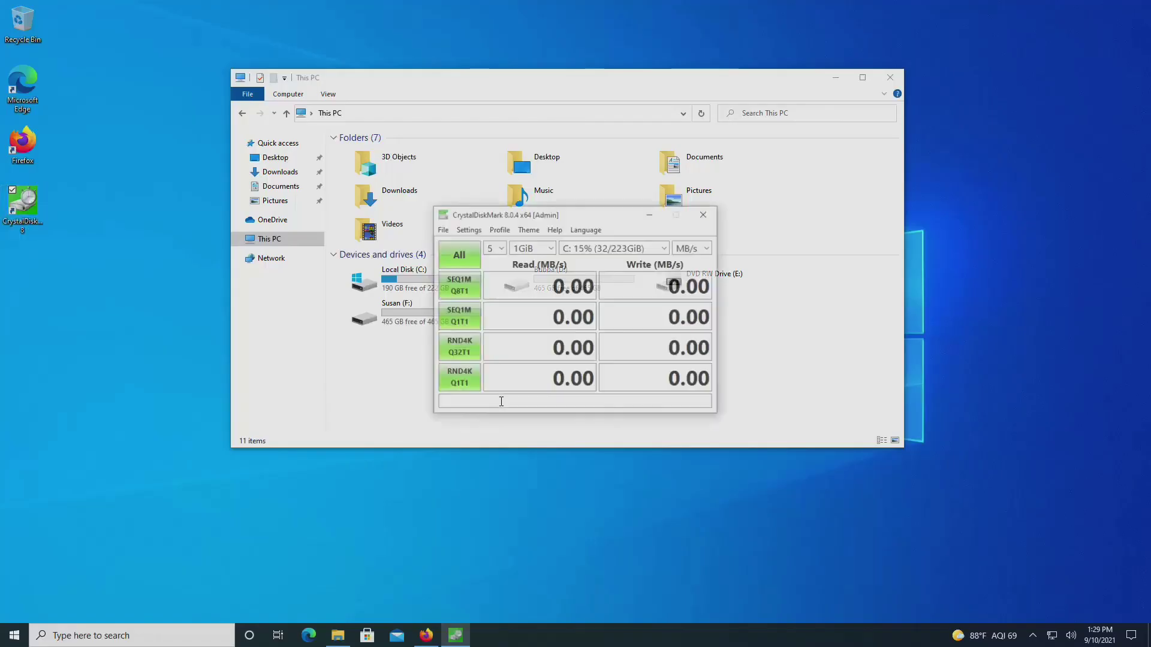
left_click(833, 78)
left_click_drag(610, 216, 622, 78)
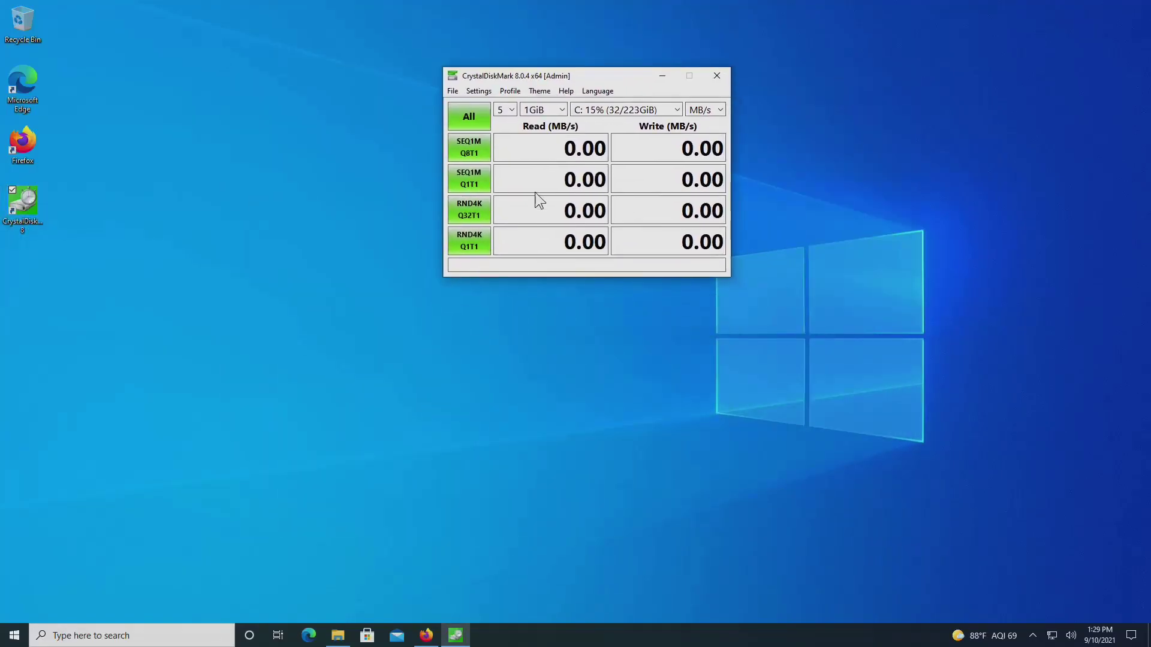
left_click(599, 110)
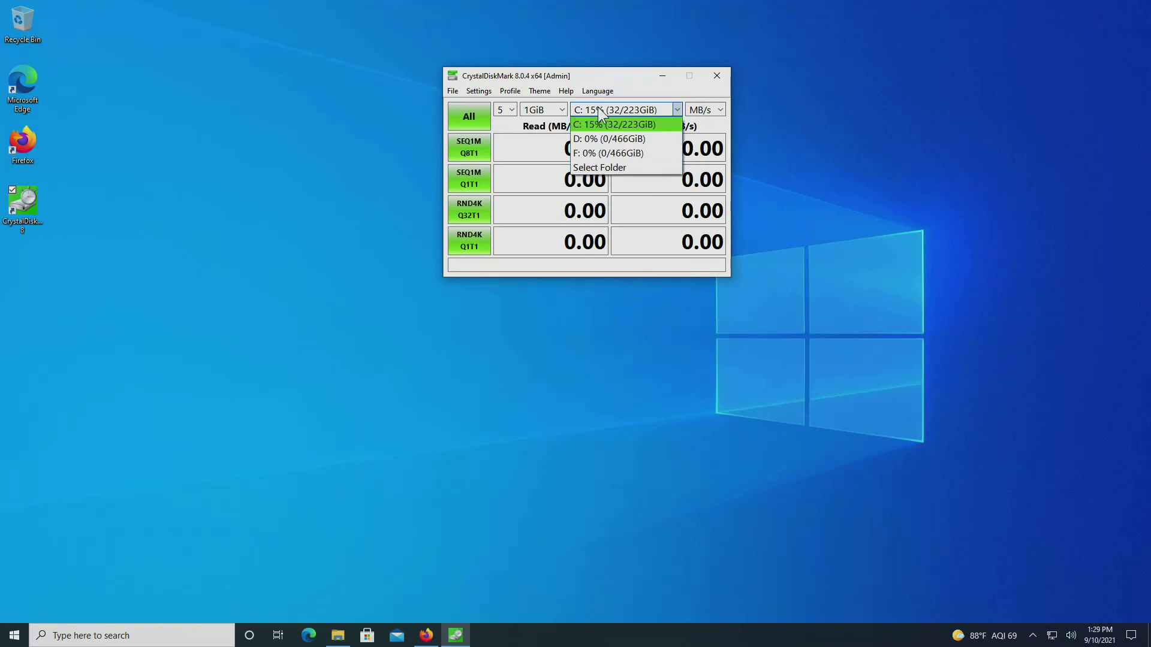
left_click(613, 138)
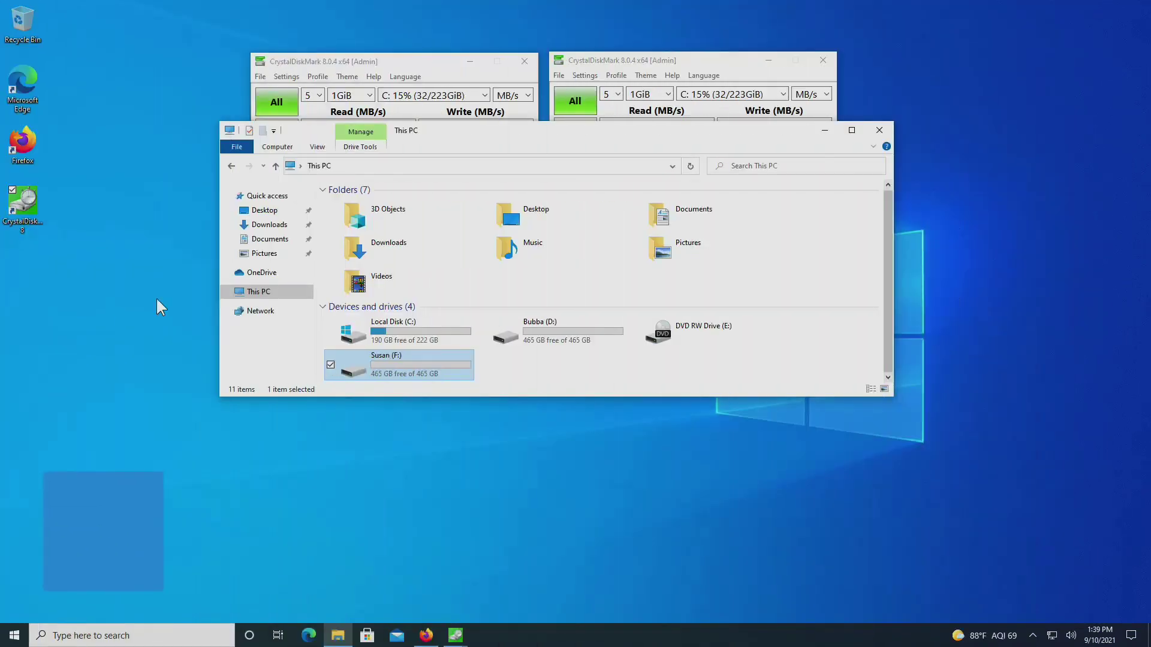
Step: Identify the Bubba (D:) and Susan (F:) drives in This PC, and minimize File Explorer to reveal both benchmark windows
left_click(555, 331)
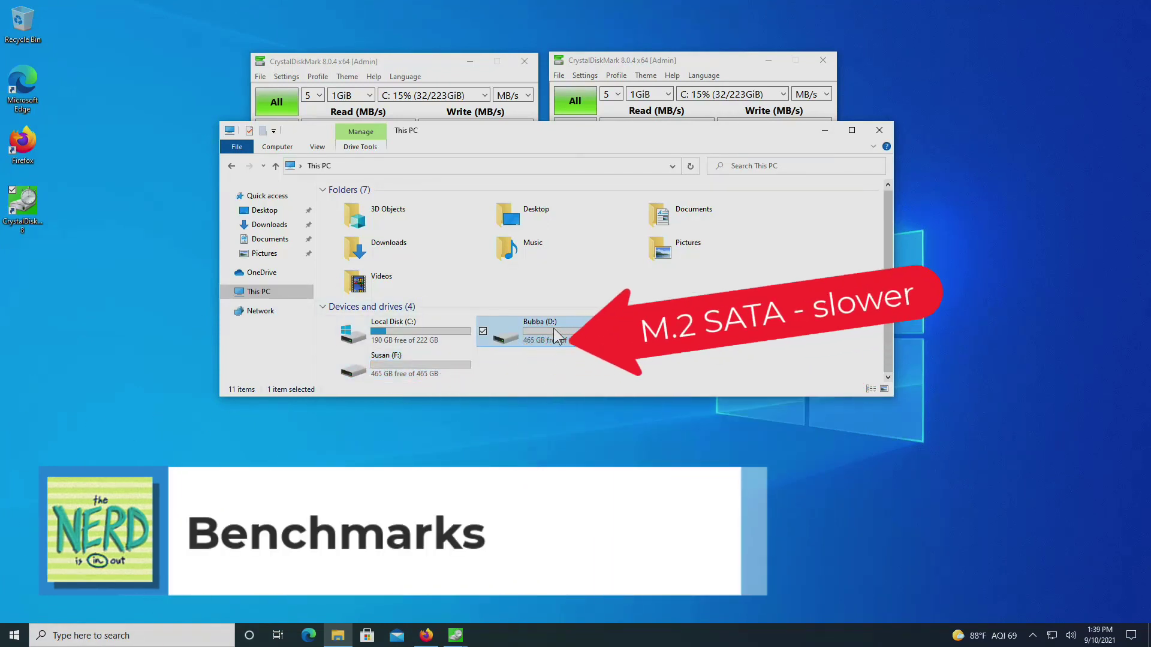
left_click(426, 358)
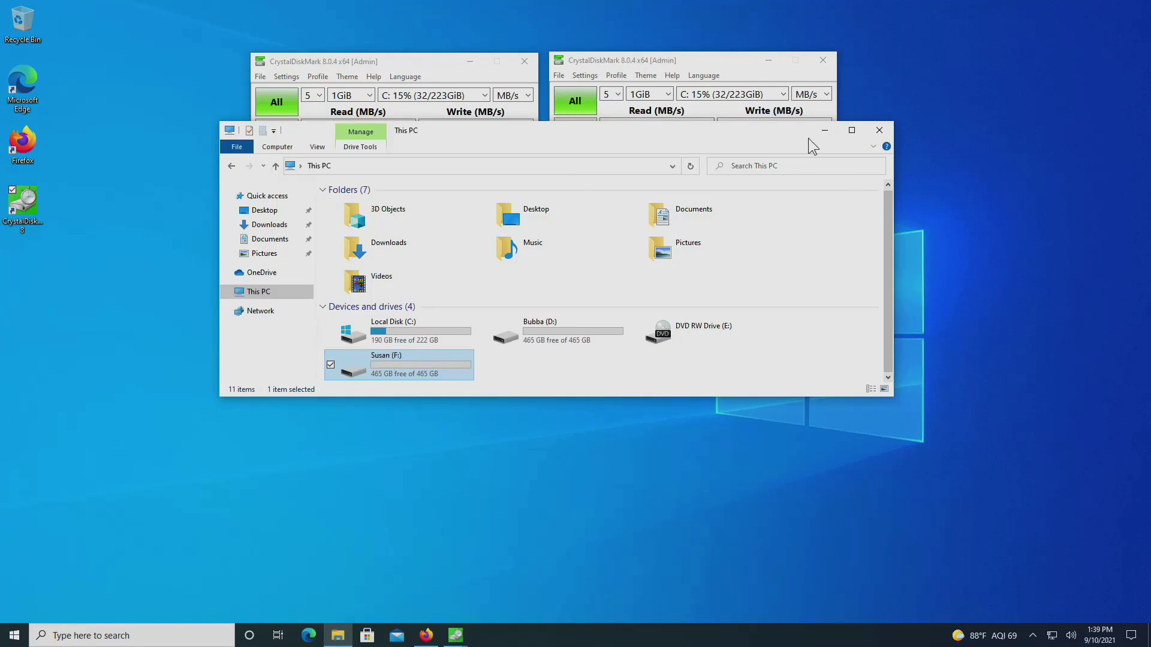
left_click(824, 129)
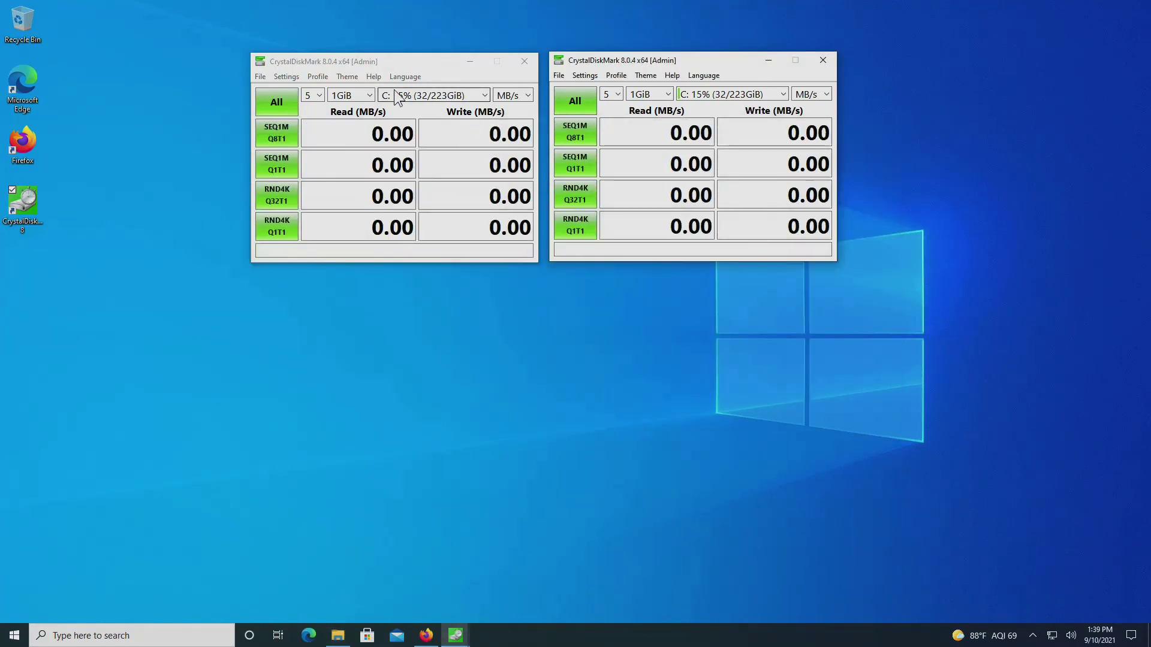
Step: Set the two benchmark windows to drives D: and F: respectively, and start all tests in both at the same time
left_click(412, 94)
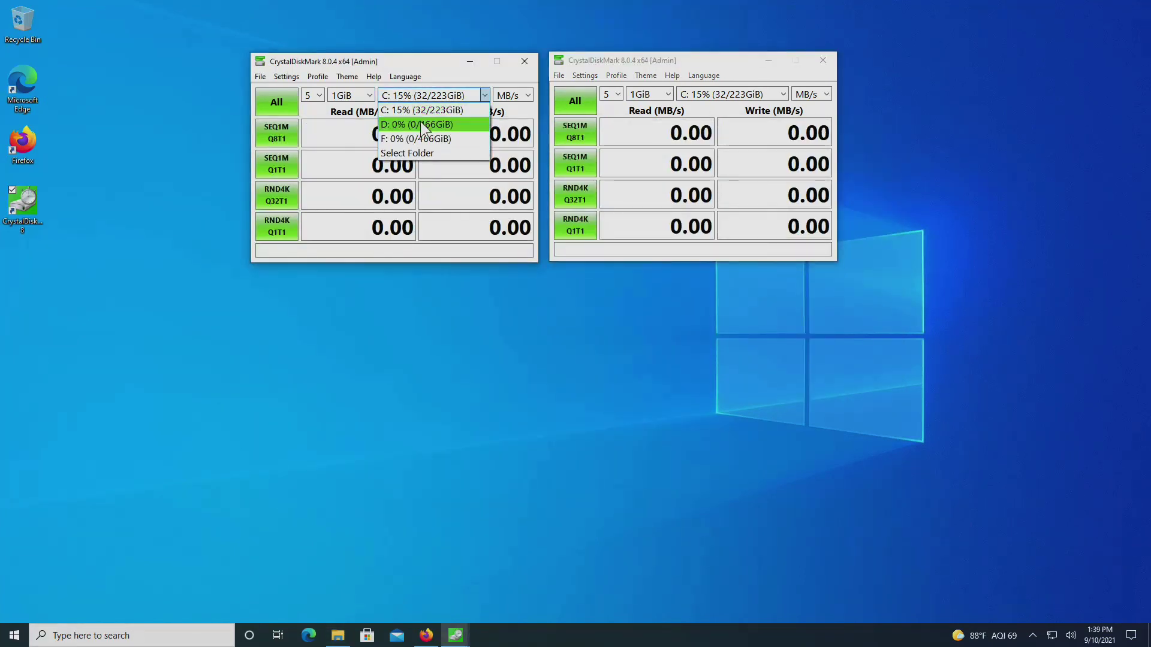
left_click(420, 122)
left_click(732, 95)
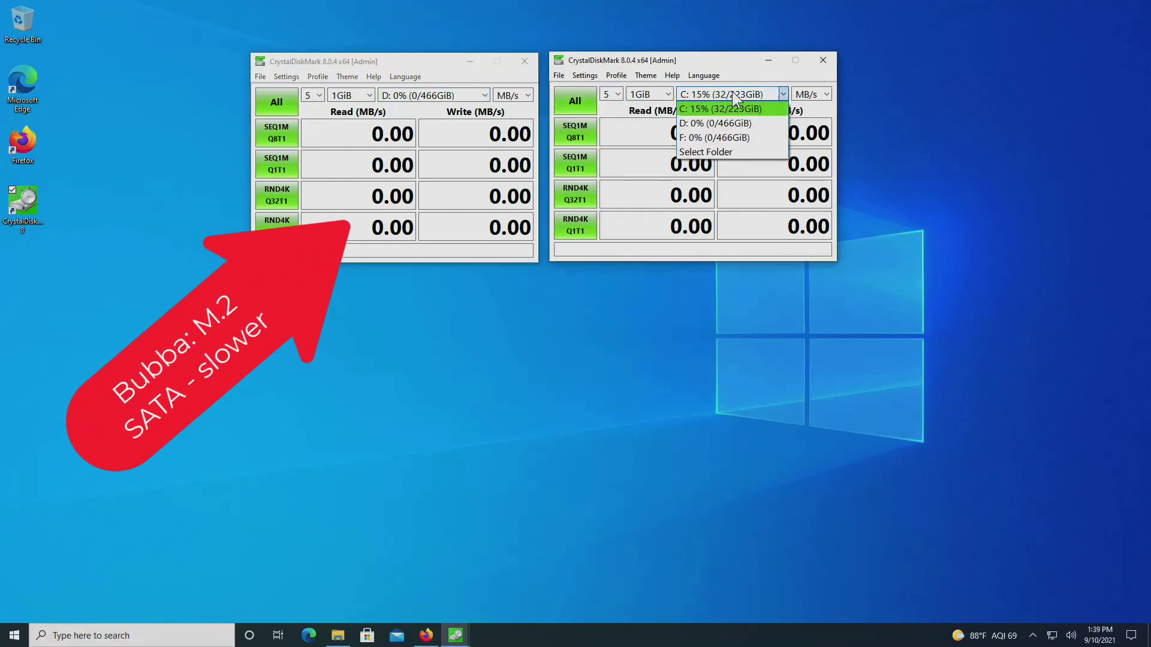
left_click(715, 138)
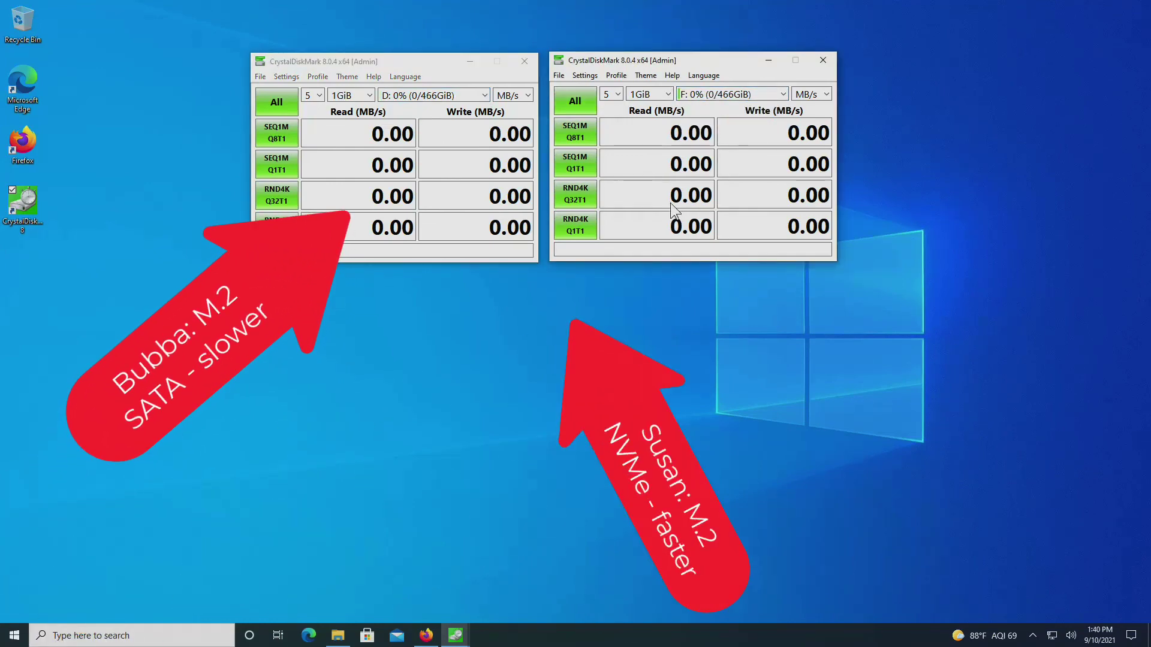
left_click(269, 106)
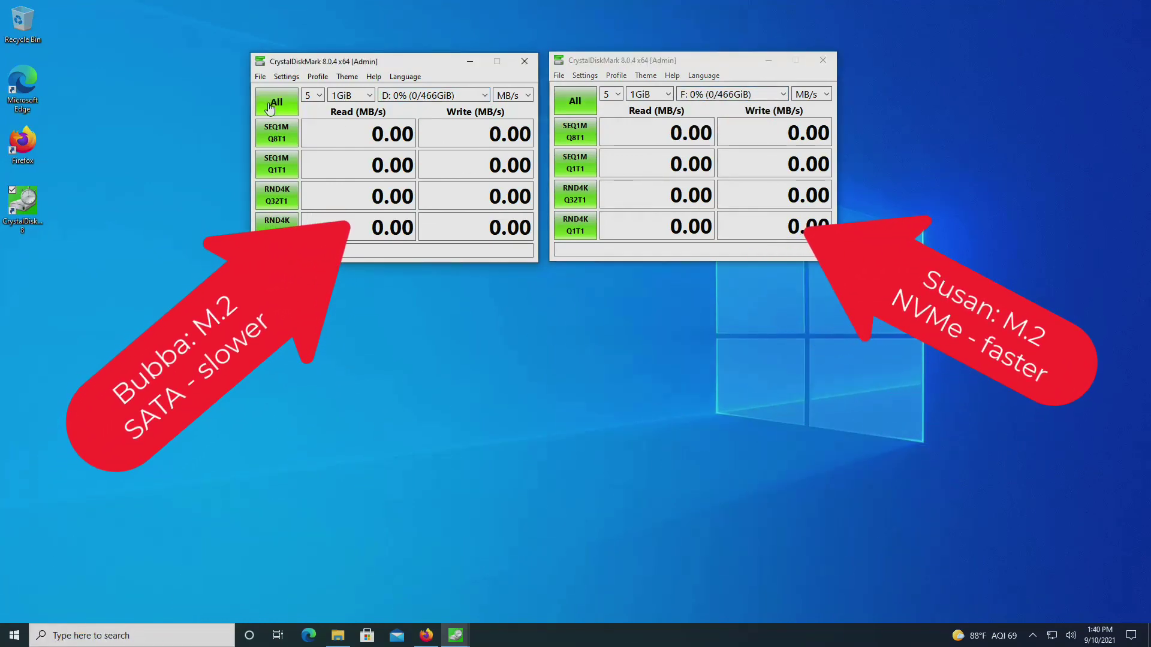
left_click(575, 101)
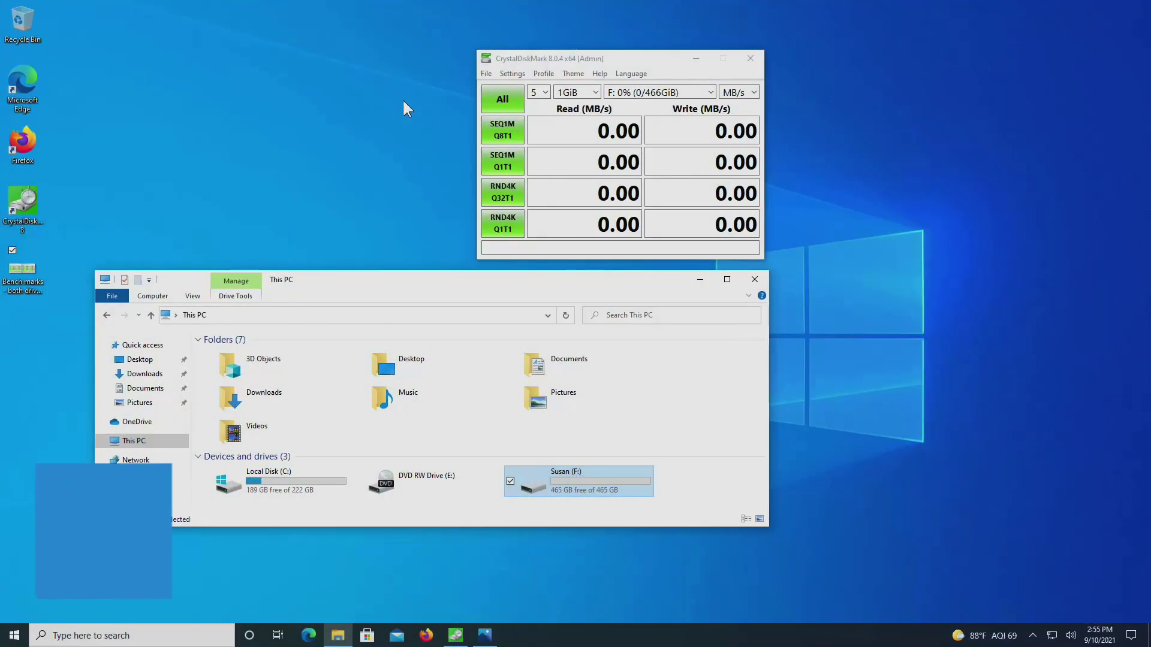
Step: Run all benchmark tests on drive F: alone, and keep its results window in front of the saved image of both drives' results
left_click(487, 100)
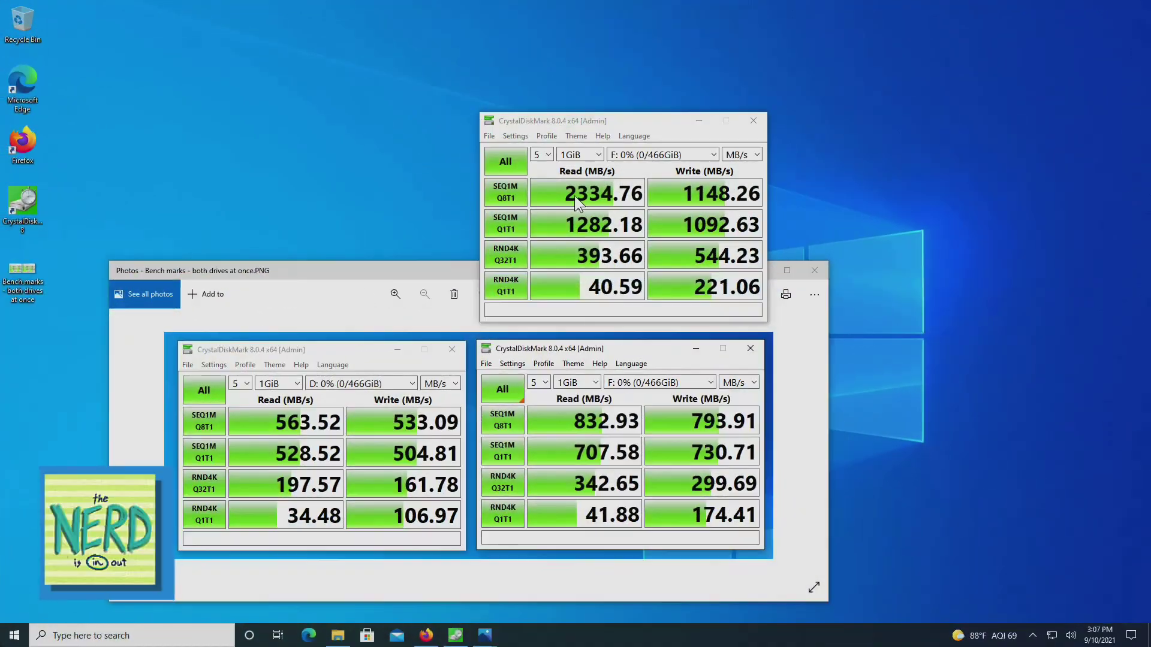
mouse_move(641, 117)
left_mouse_down()
mouse_move(627, 118)
mouse_move(640, 117)
left_mouse_up()
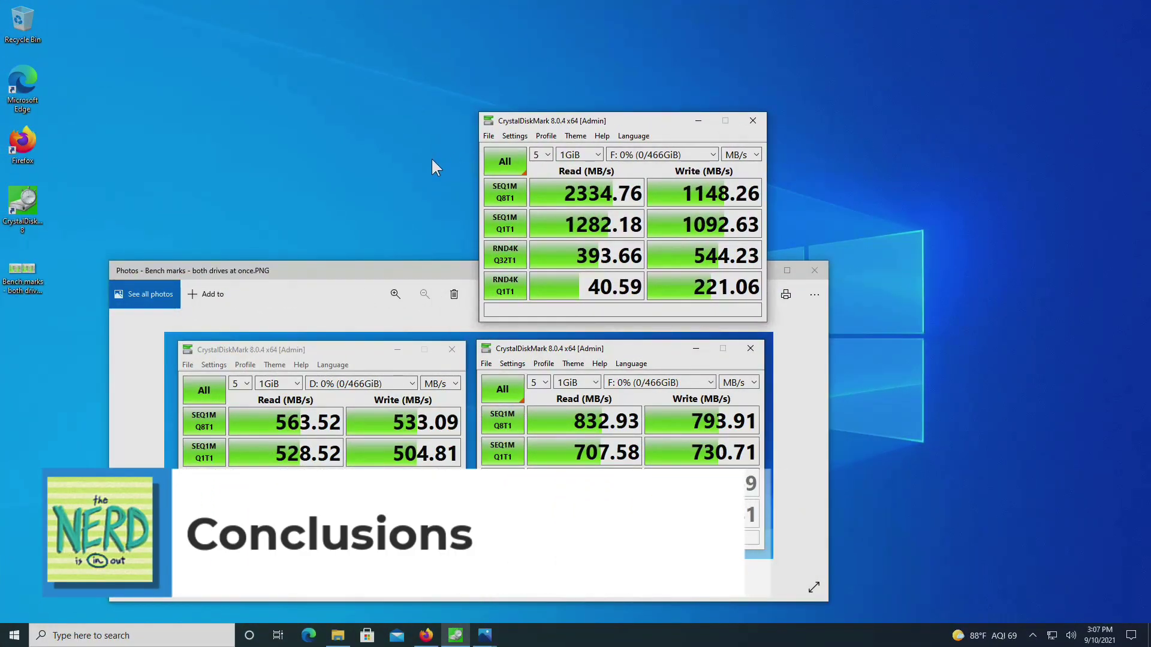